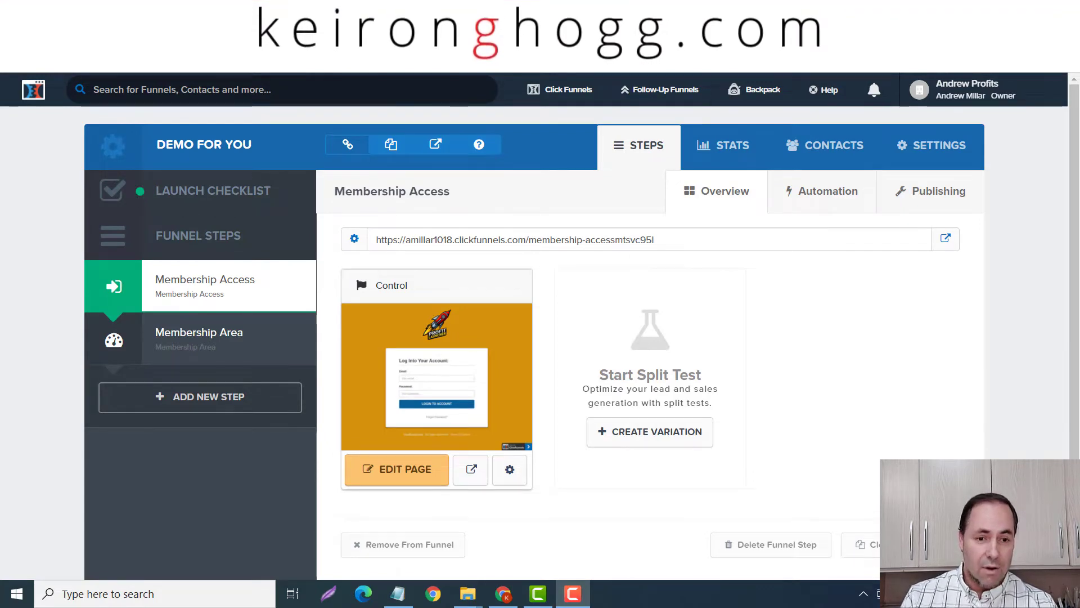
Step: Switch to the Profit Launcher copy funnel and browse its steps
left_click(860, 11)
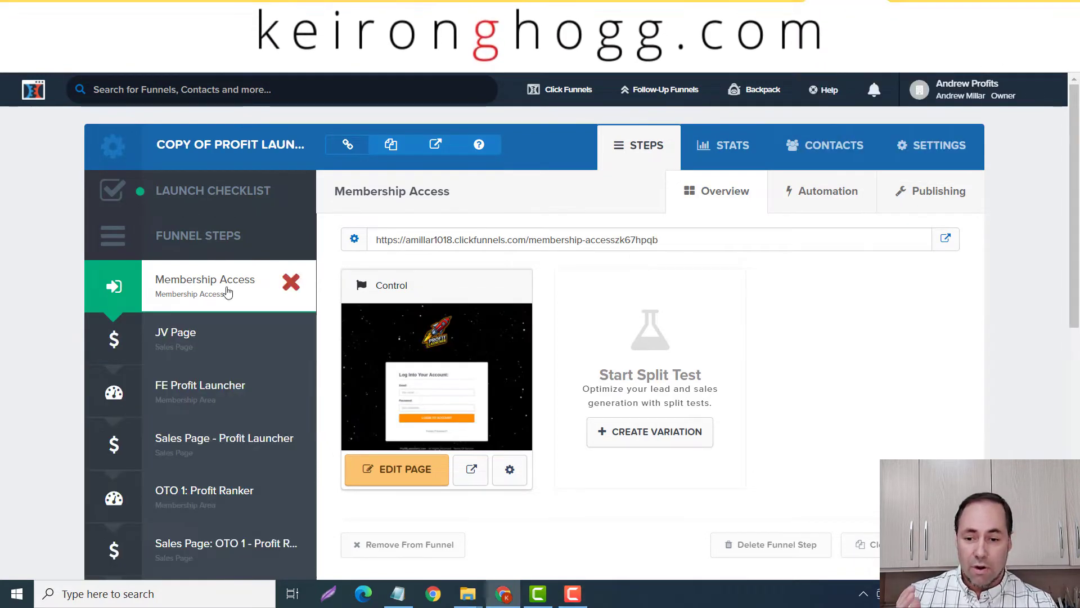
scroll(224, 291, "down", 2)
scroll(220, 290, "down", 2)
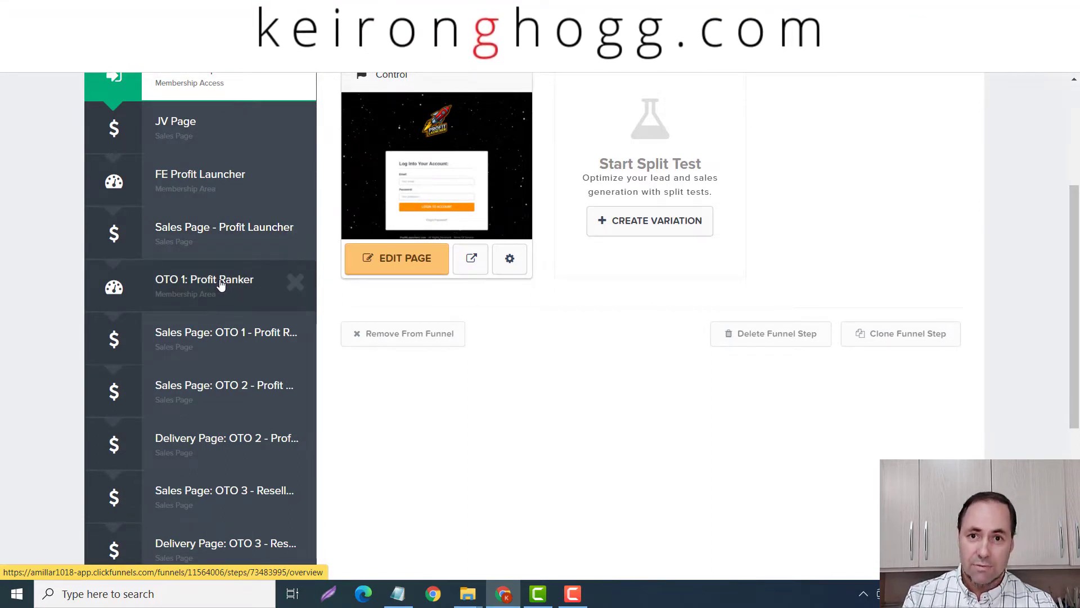
scroll(222, 283, "down", 3)
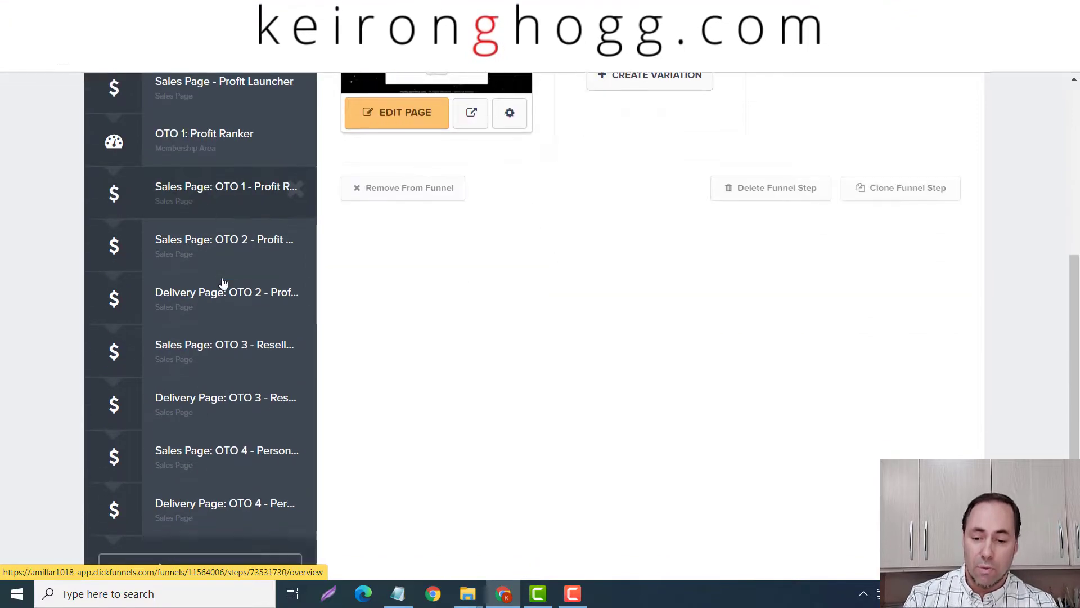
scroll(221, 281, "down", 3)
scroll(221, 282, "up", 6)
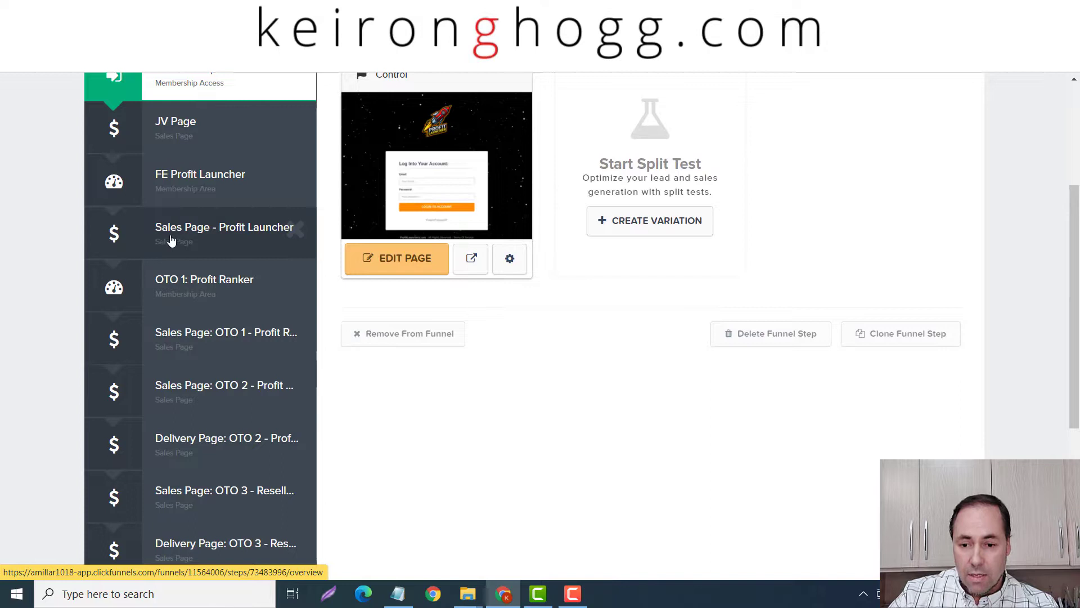
Step: Open the Sales Page - Profit Launcher step's page in the editor
left_click(201, 234)
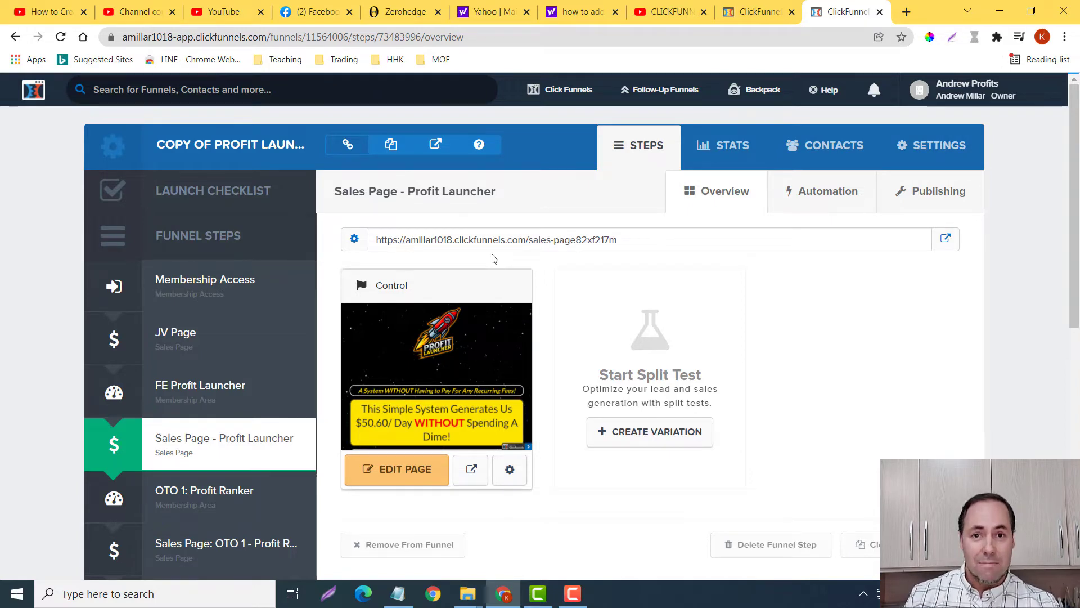
scroll(732, 319, "down", 3)
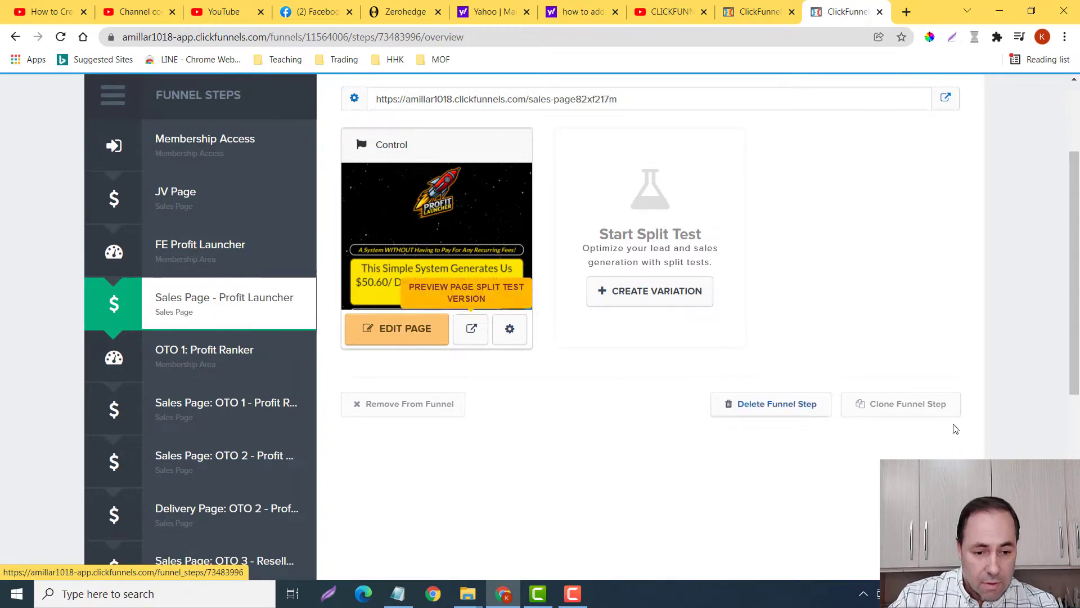
left_click(403, 332)
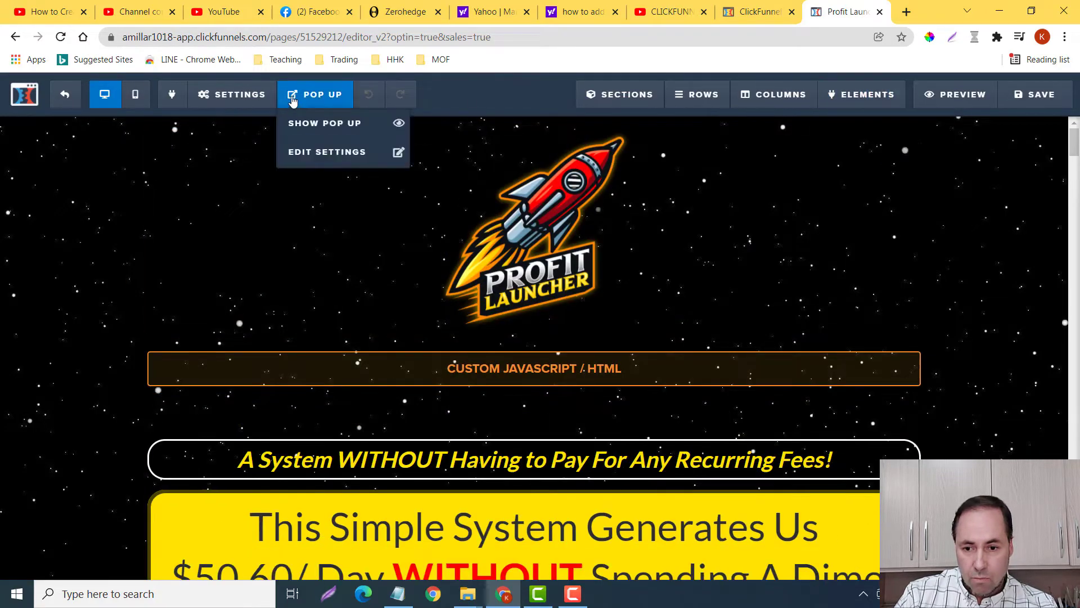
Step: Show the sales page's General Settings panel in the editor
mouse_move(215, 97)
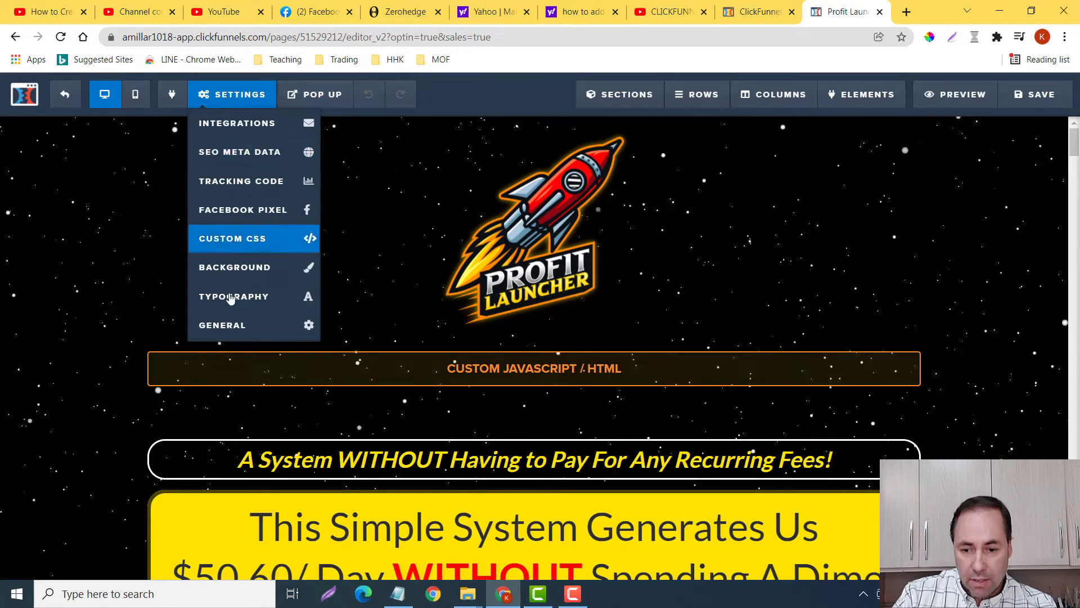
left_click(245, 330)
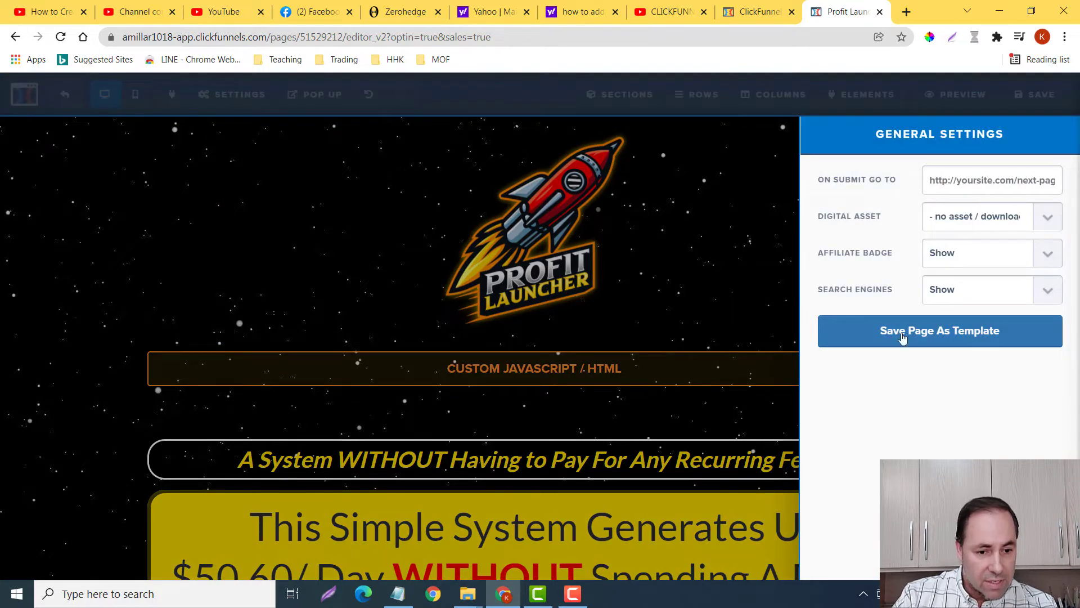
Step: Save the page as a template named 'Sales Page Demo Template'
left_click(944, 334)
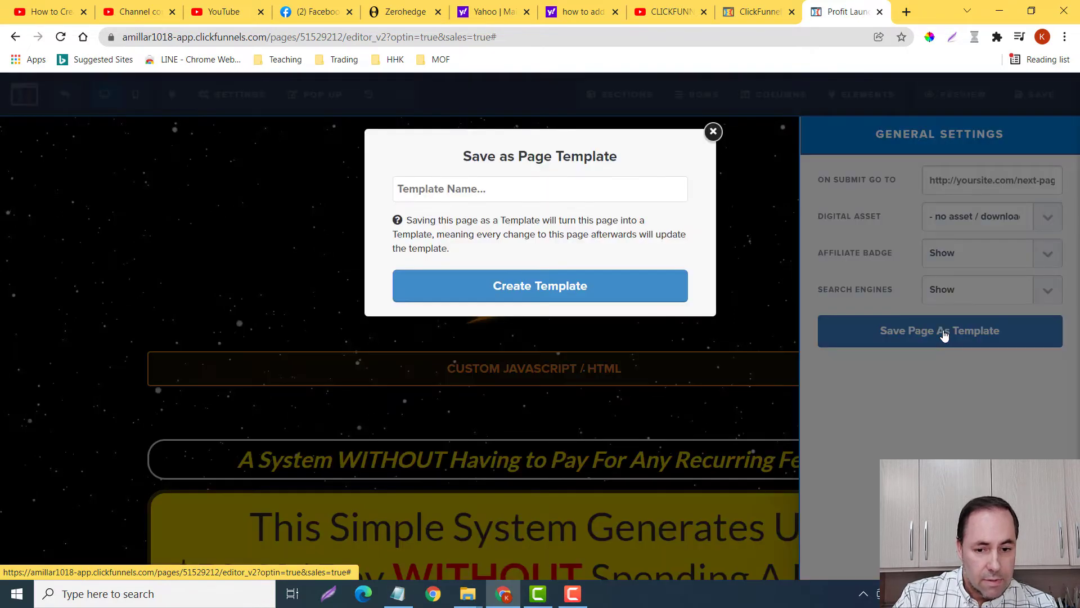
left_click(488, 186)
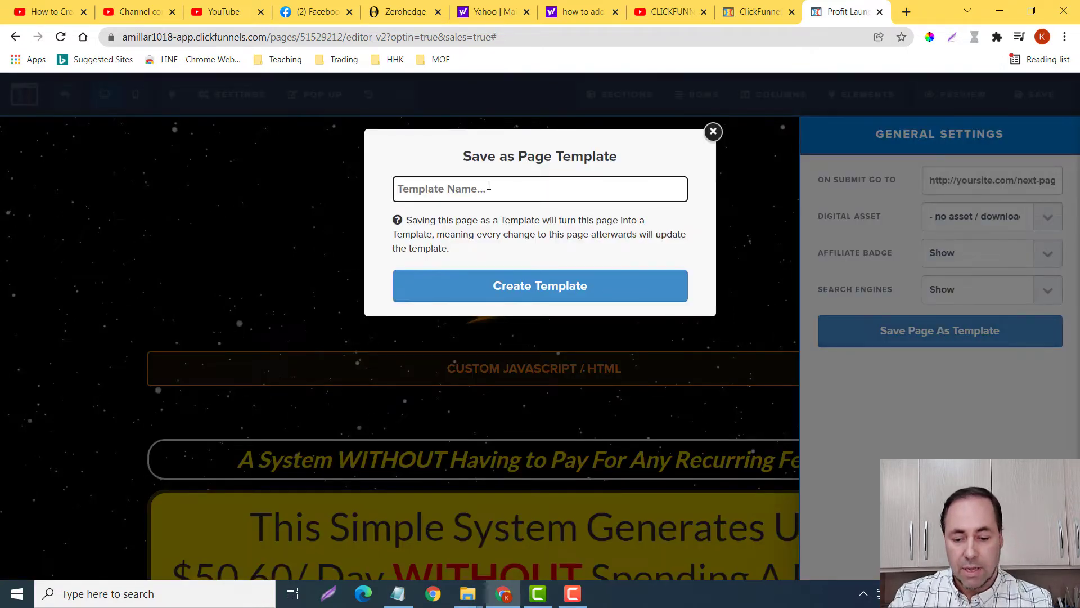
type("Sales Page Demo Template")
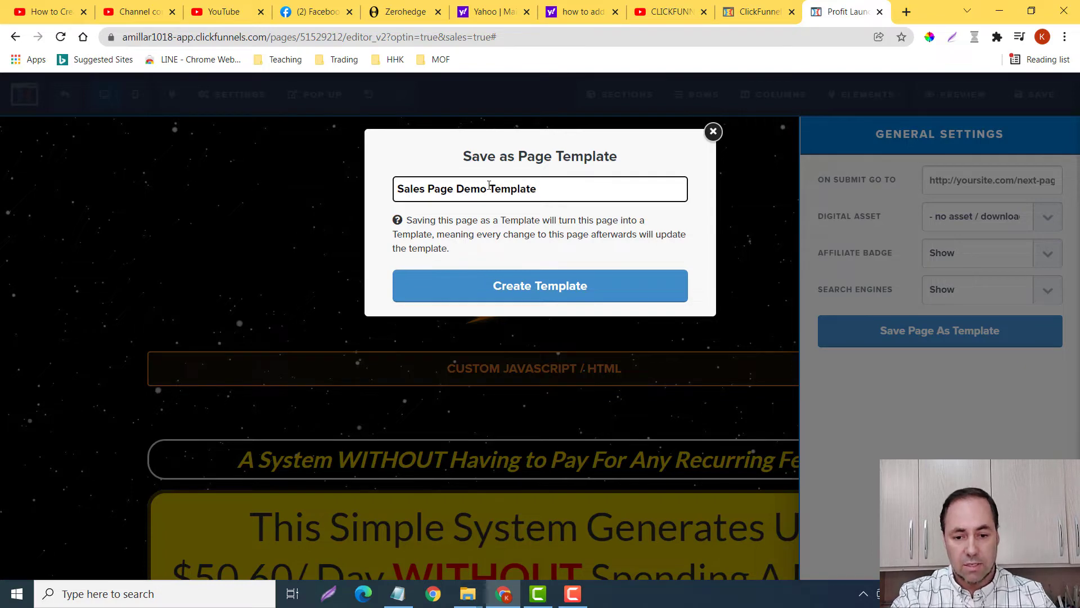
left_click(530, 288)
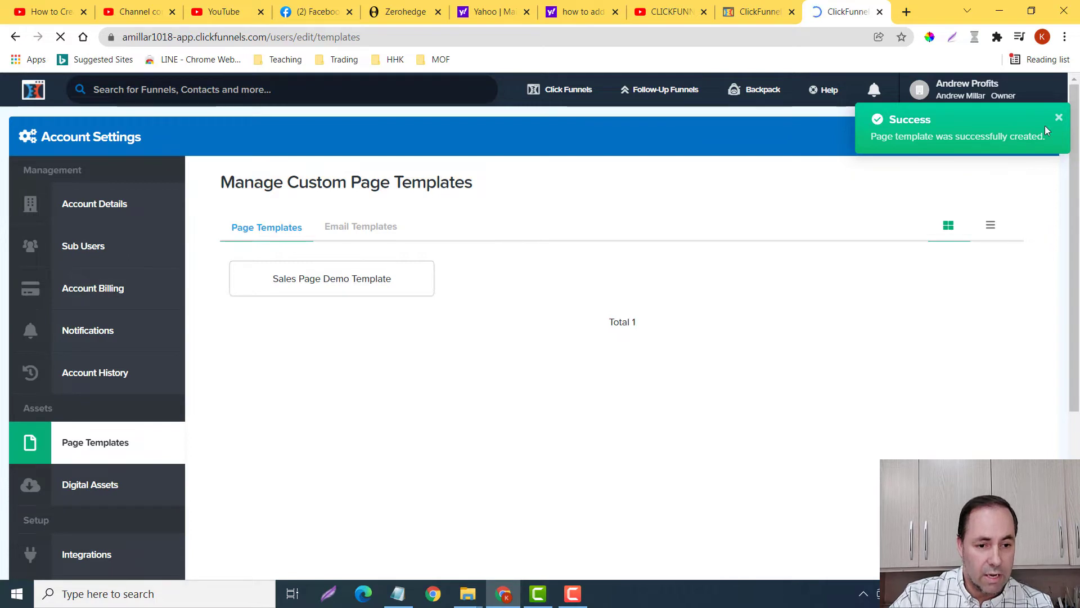
Step: Dismiss the success notice and preview the Sales Page Demo Template
left_click(1058, 117)
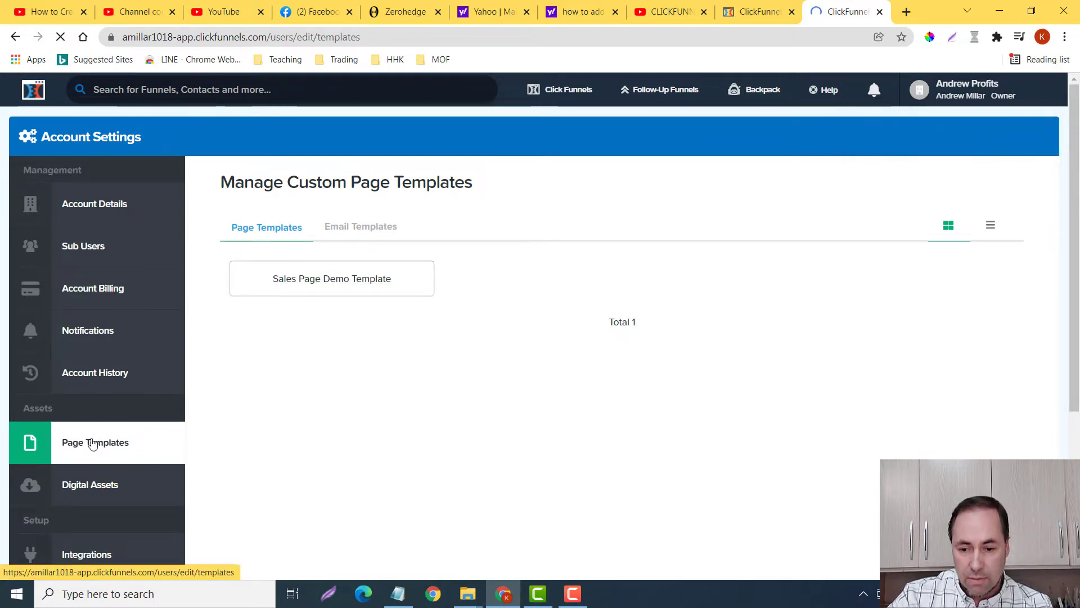
mouse_move(373, 338)
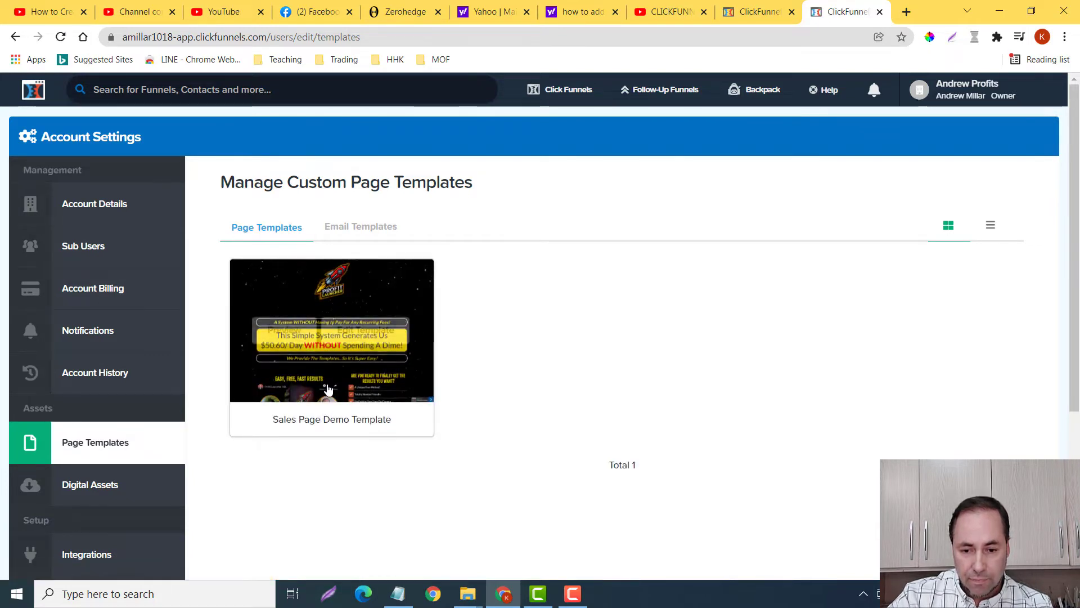
left_click(286, 333)
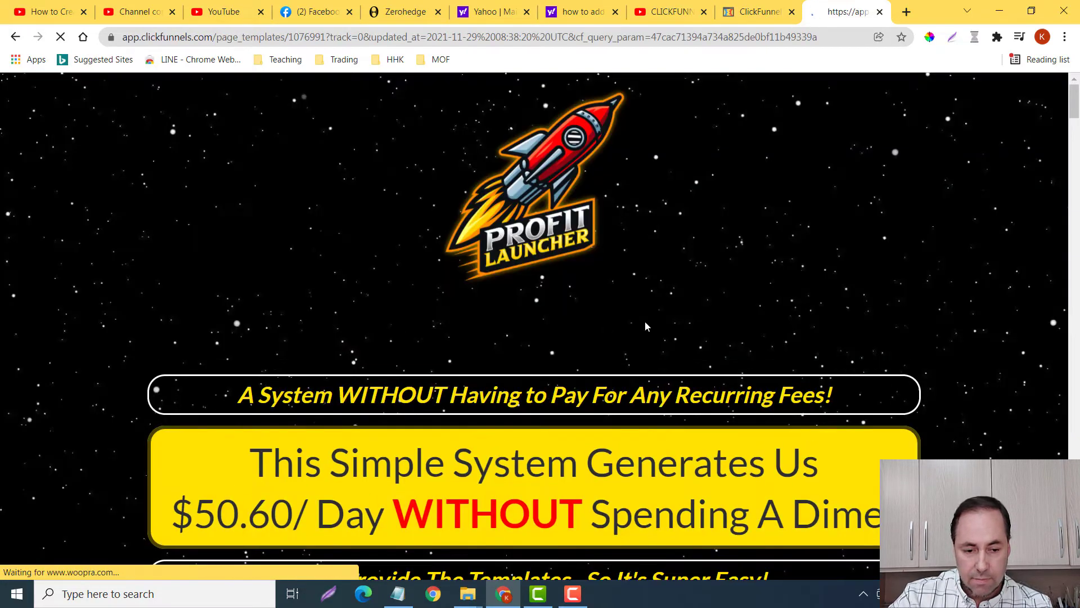
scroll(644, 320, "down", 10)
scroll(644, 319, "down", 10)
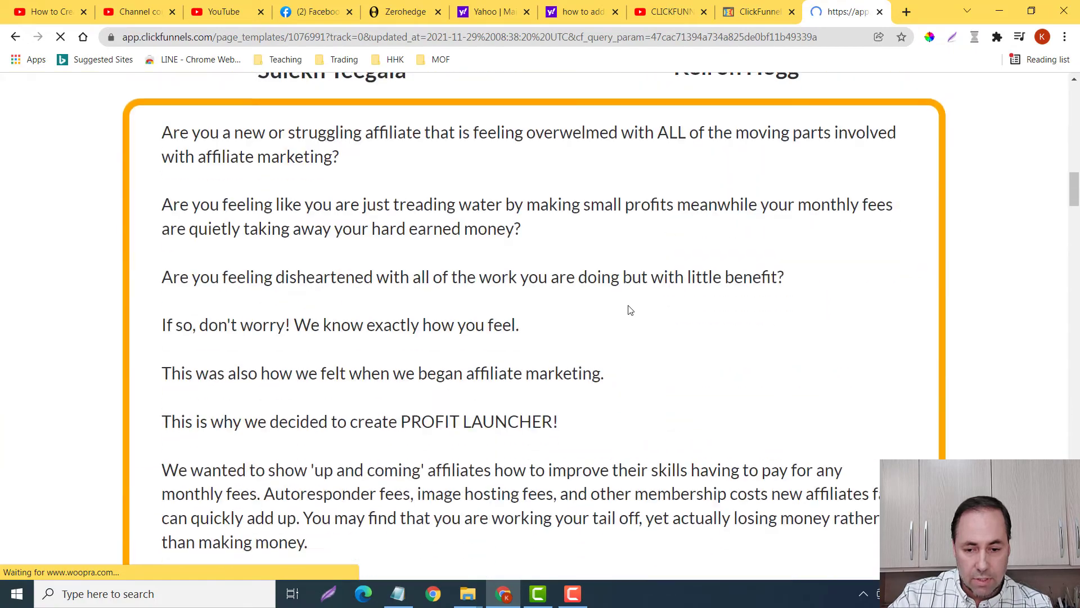
scroll(627, 309, "up", 20)
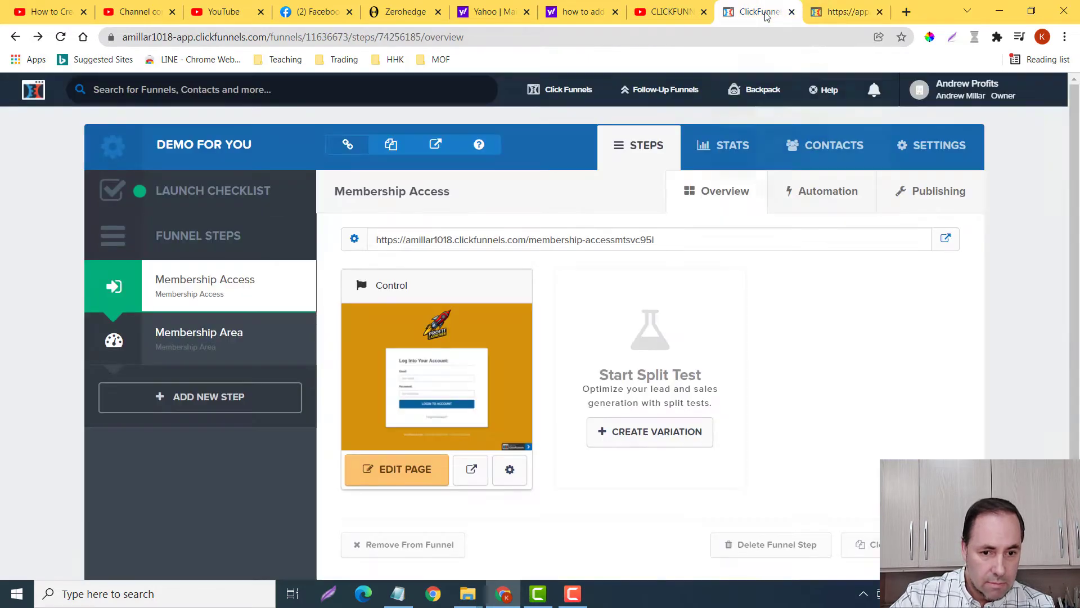
left_click(749, 21)
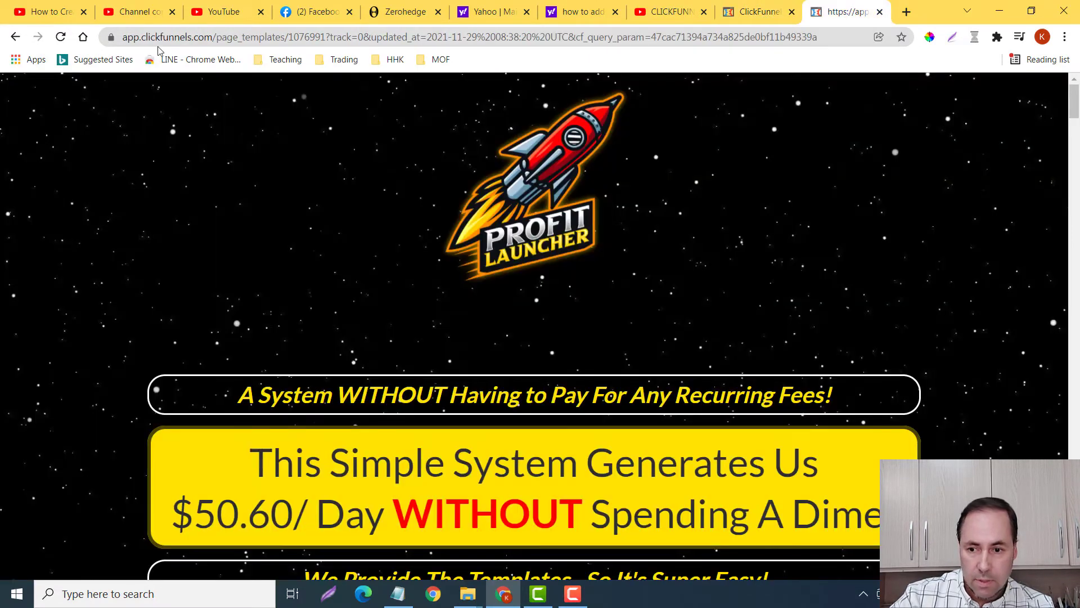
left_click(844, 13)
left_click(16, 38)
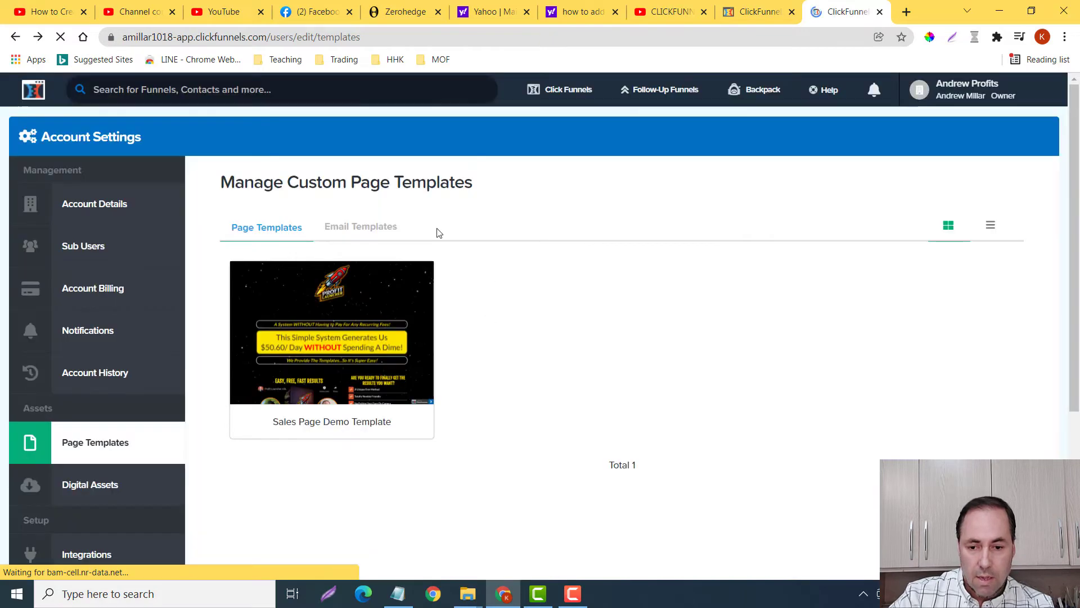
left_click(754, 13)
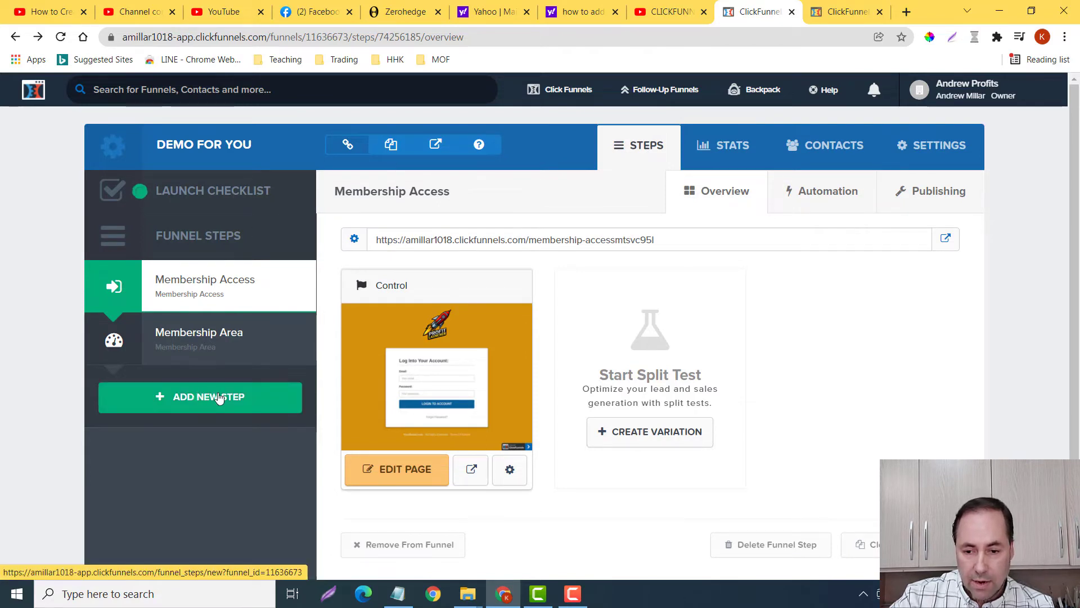
Step: Create a new funnel step named 'Sales Page' in Demo For You
left_click(192, 399)
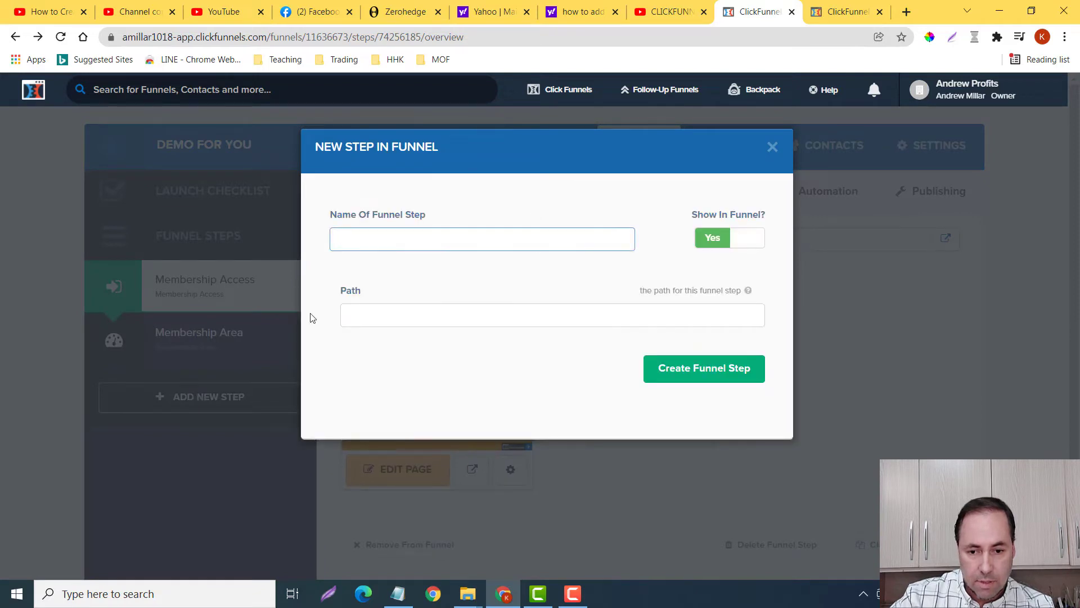
left_click(417, 239)
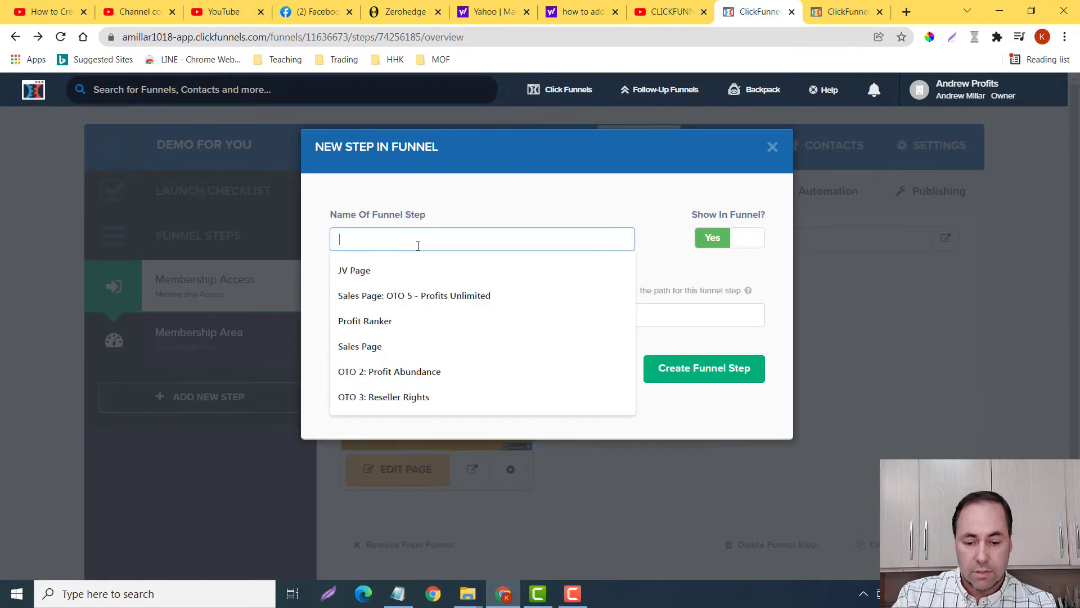
type("Sales Page: OTO 5 - Profits Unlimited")
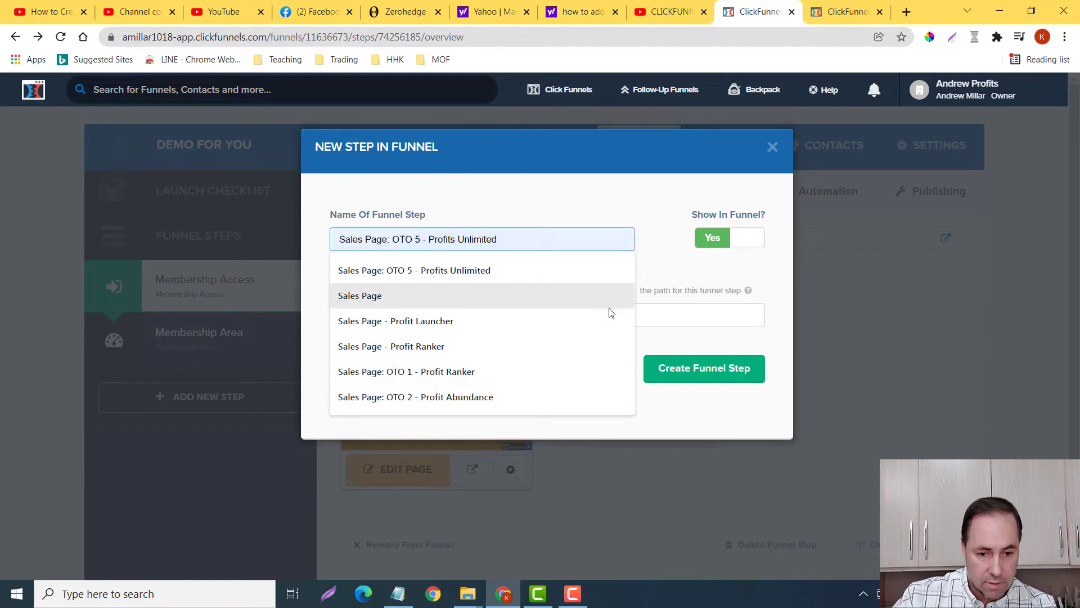
left_click(610, 308)
left_click(702, 368)
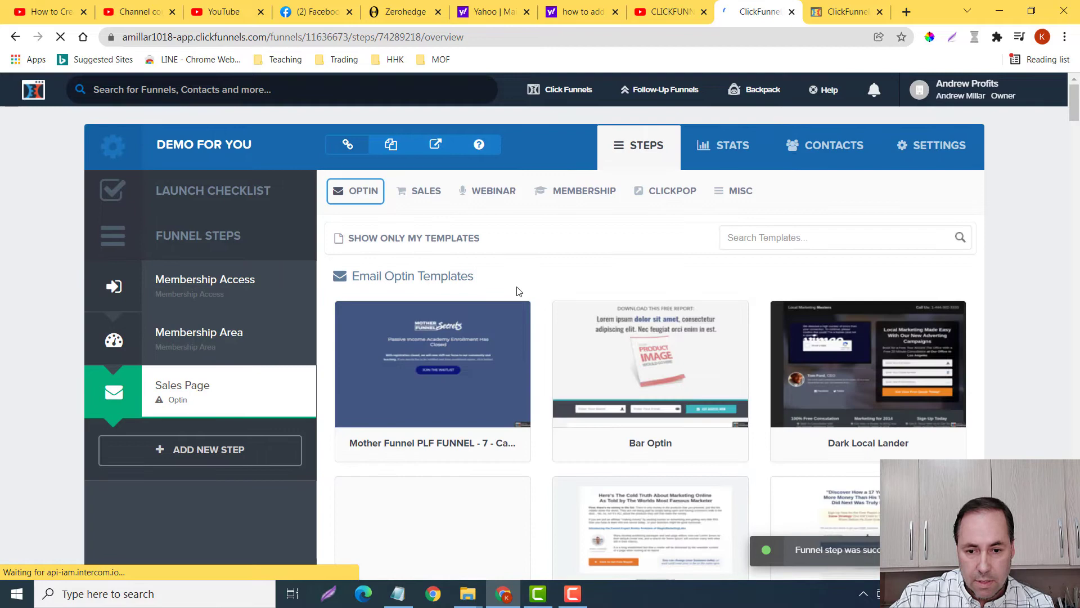
Step: Choose Sales Page Demo Template from the SALES > Sales Page templates
left_click(421, 192)
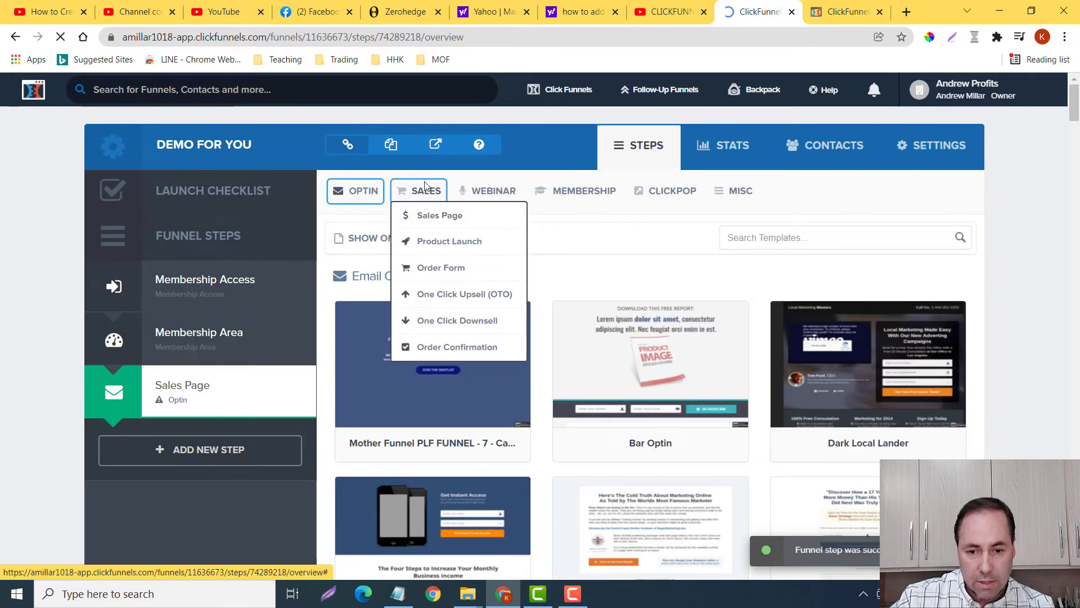
left_click(536, 156)
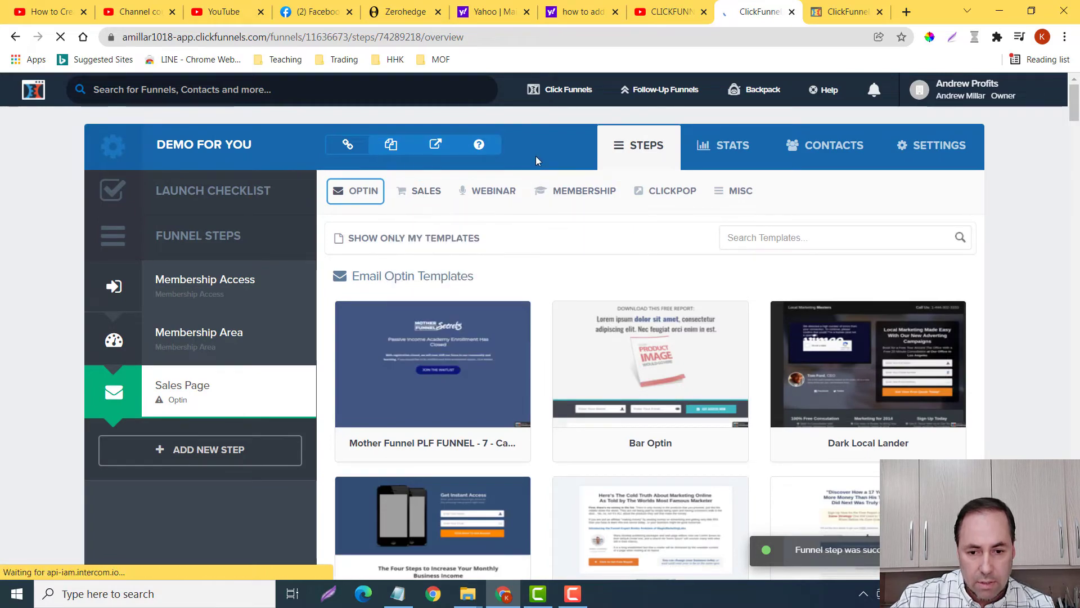
left_click(440, 191)
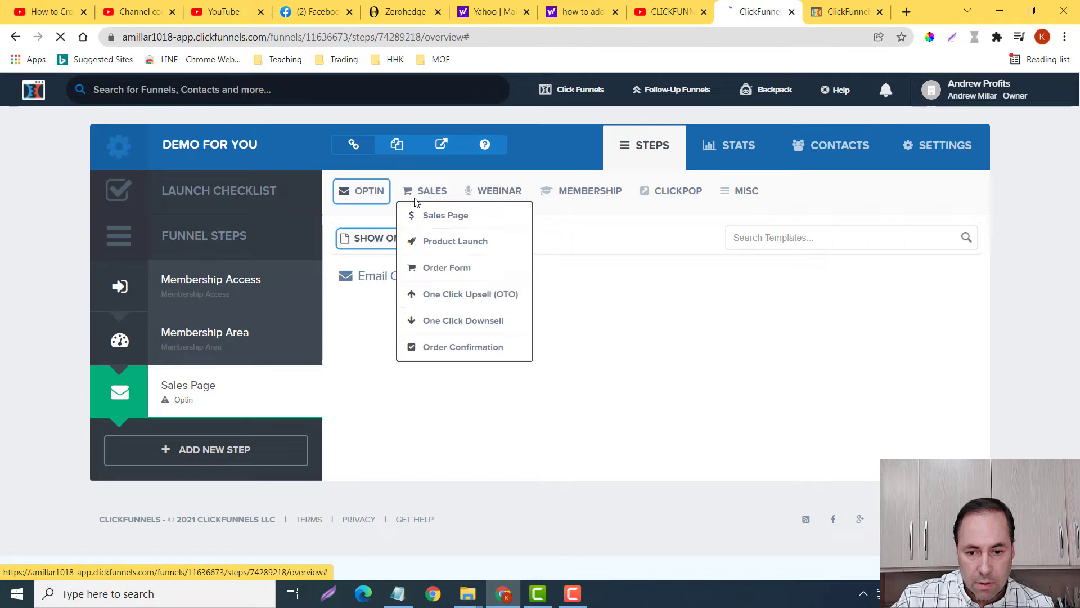
left_click(428, 219)
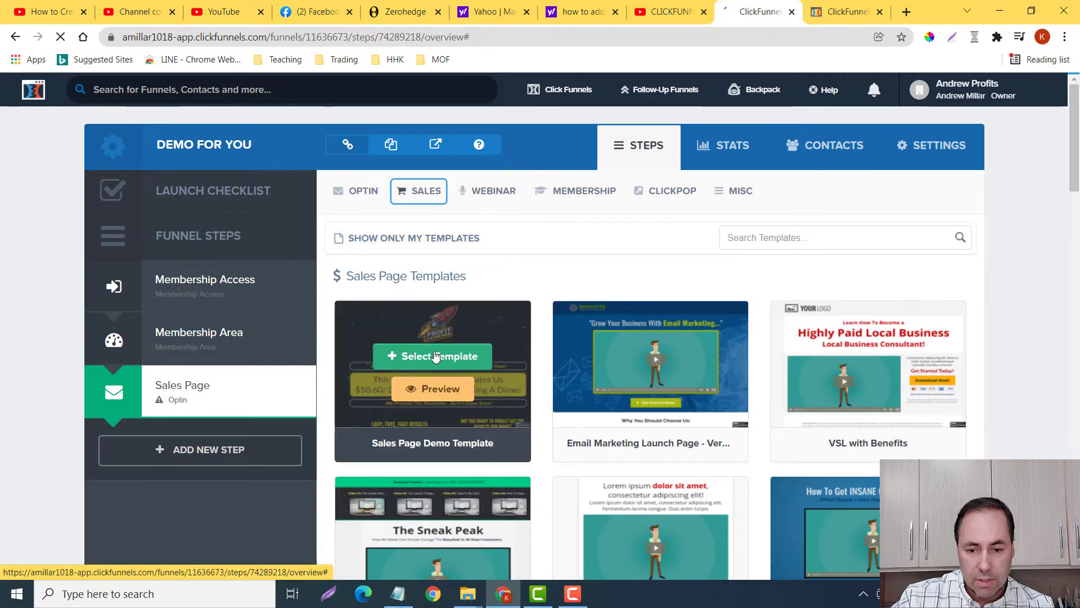
left_click(435, 355)
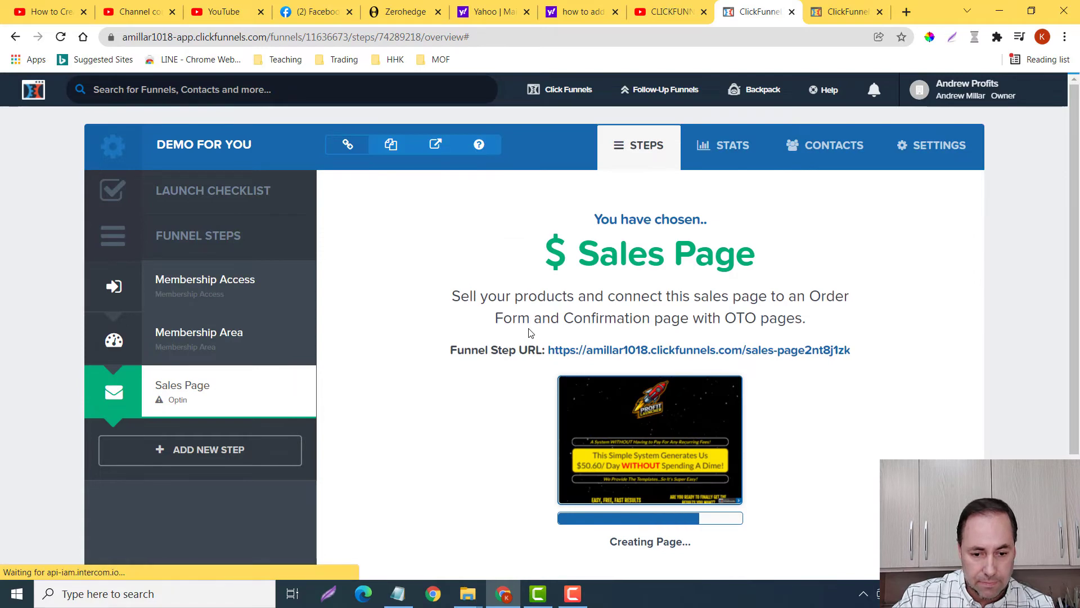